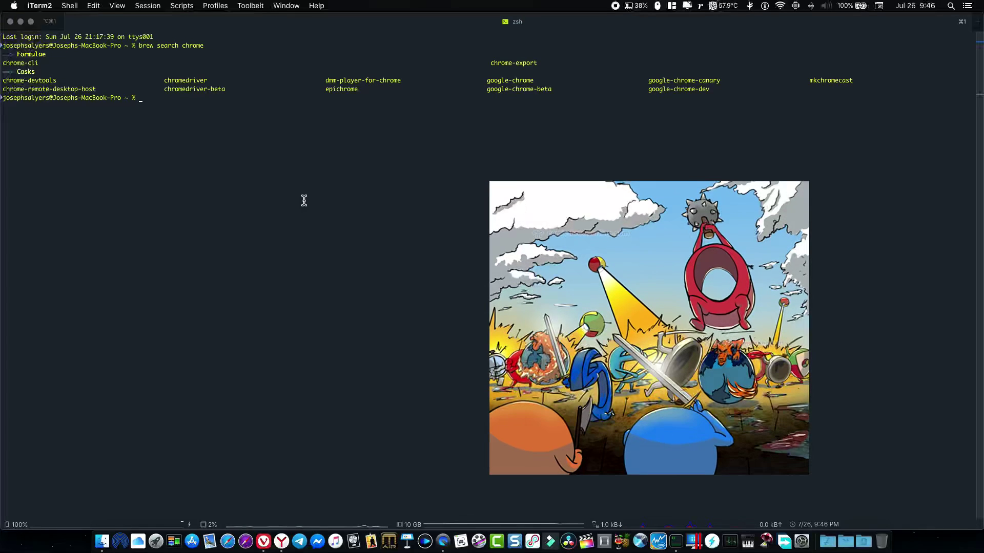
text(brew)
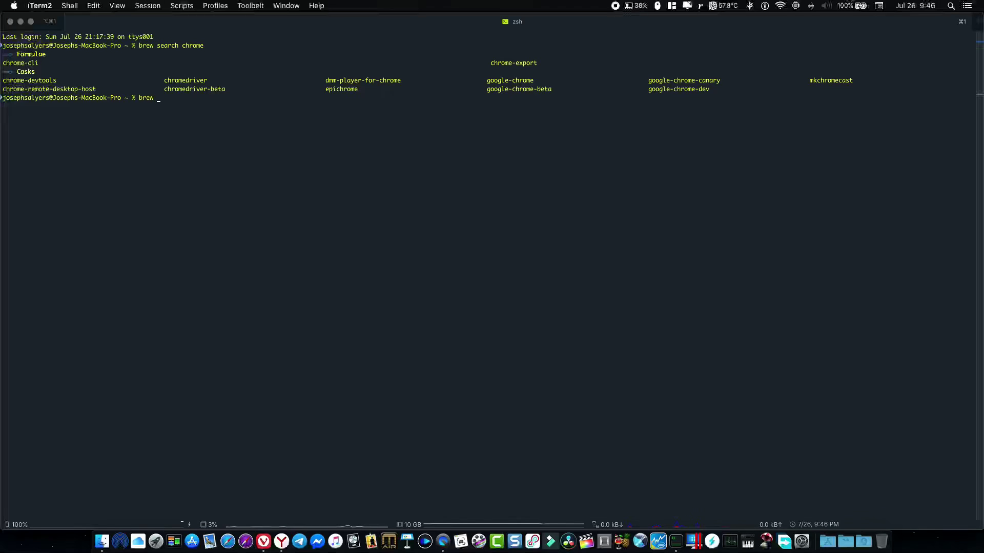
text(g)
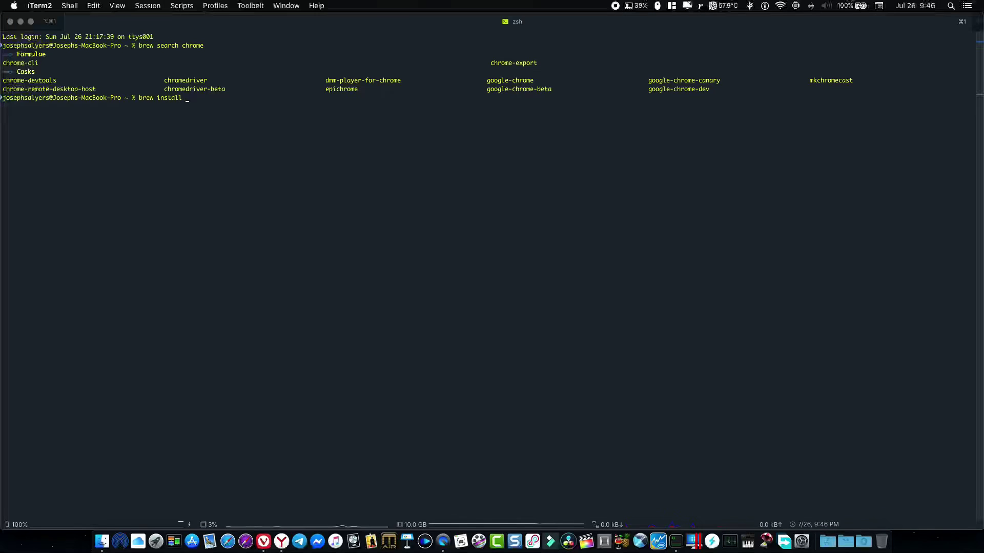
text(oogle-ch)
text(rome)
Step: Try 'brew install google-chrome', then run the suggested 'brew cask install google-chrome' instead
key(Return)
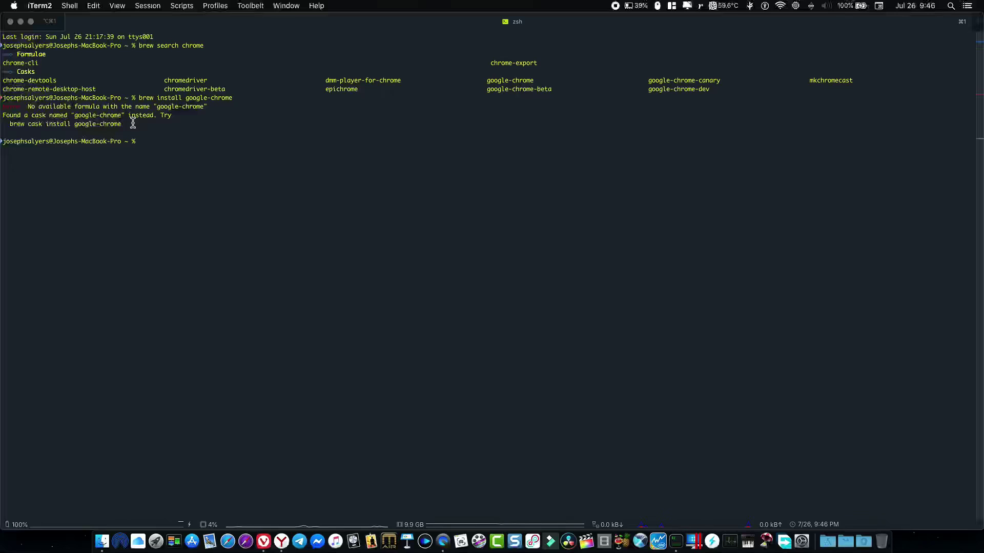
drag(130, 124, 3, 126)
key(super+c)
right_click(22, 126)
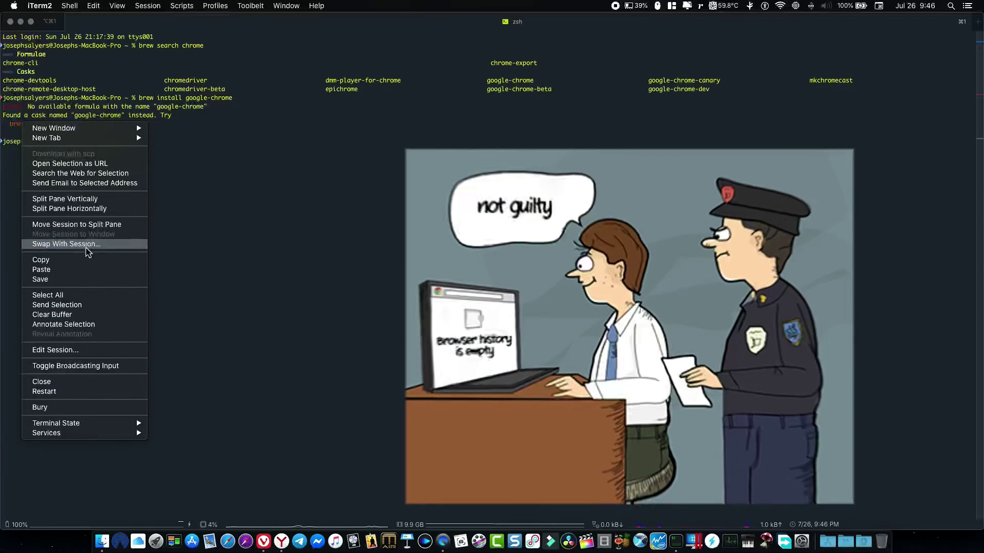
click(208, 181)
key(super+v)
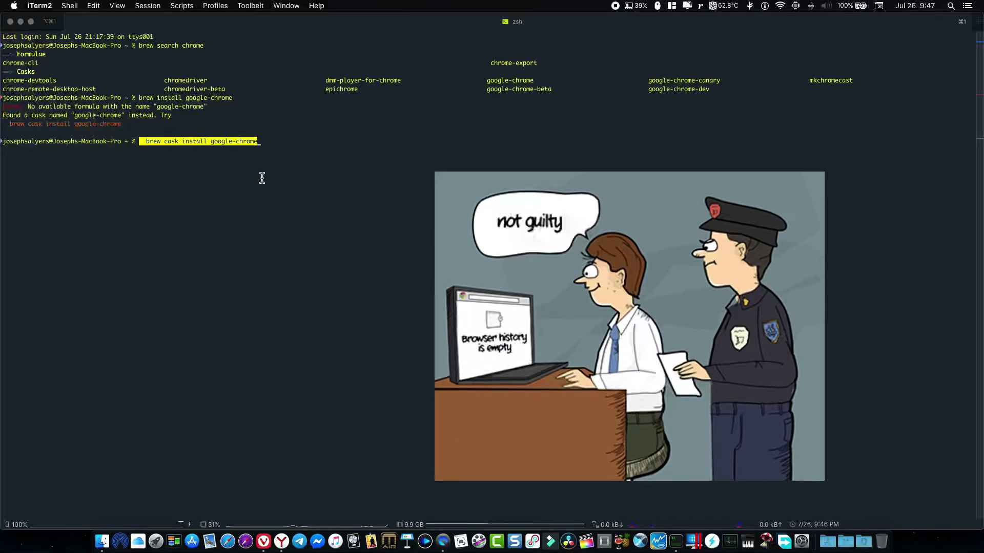
key(Return)
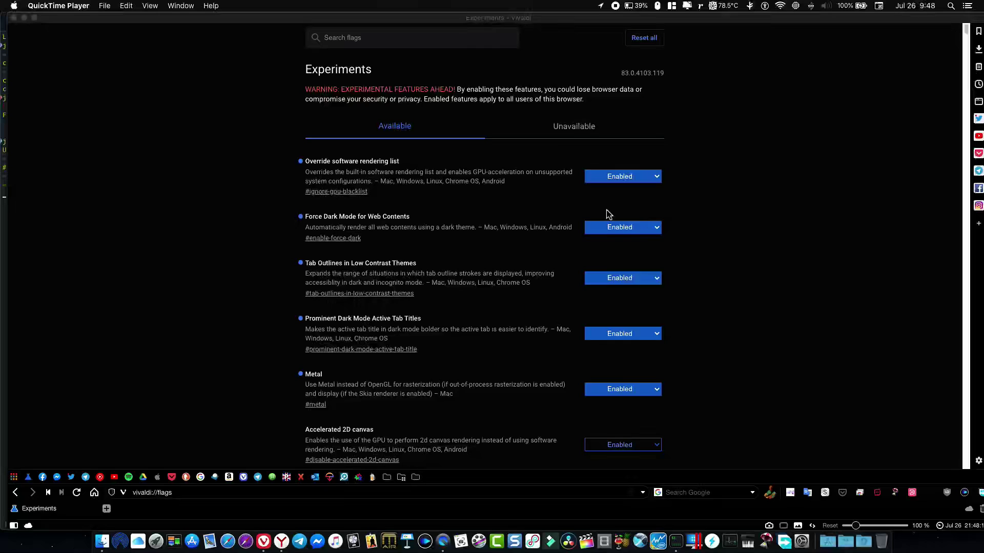
Step: Keep Force Dark Mode, Tab Outlines and Prominent Dark Mode Enabled, then open Google from bookmarks
click(367, 34)
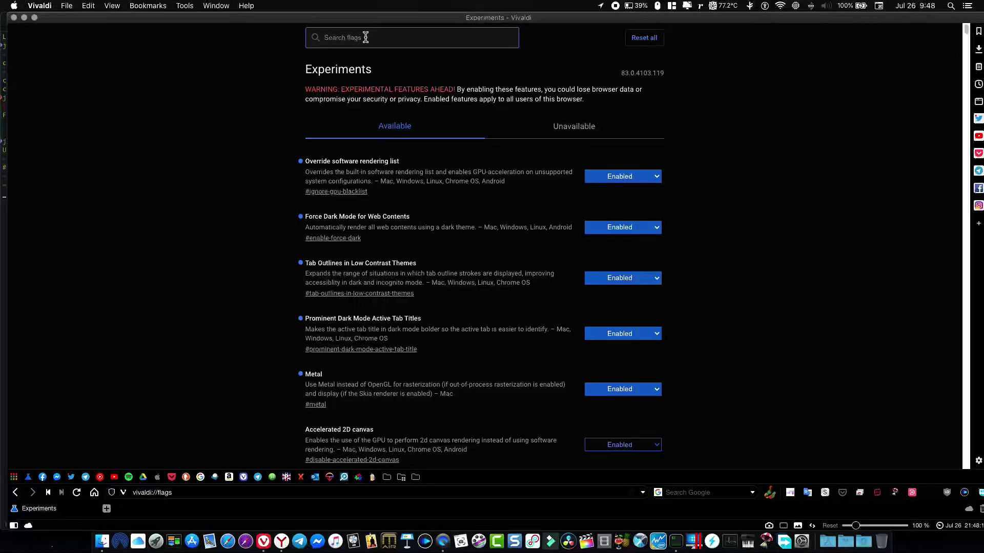
text(dark)
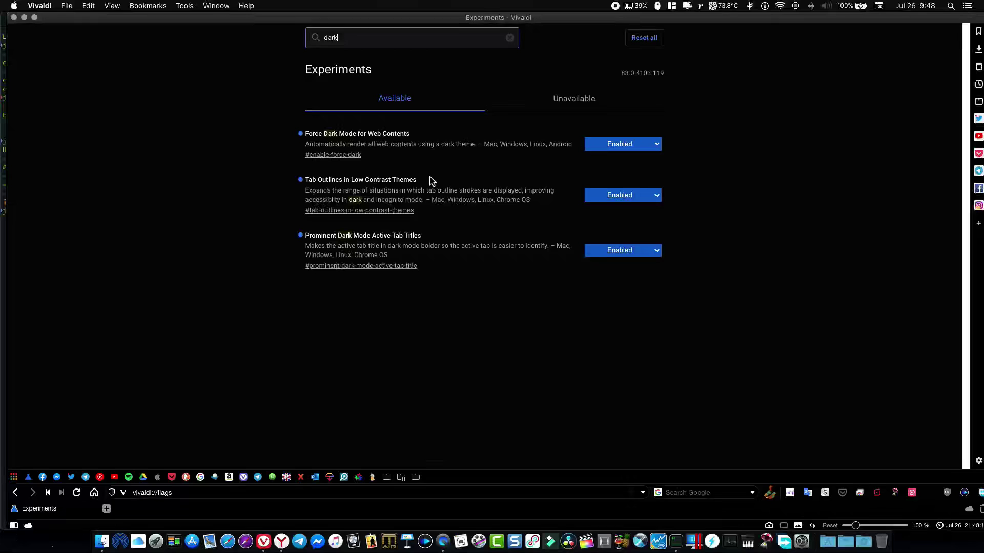
click(626, 146)
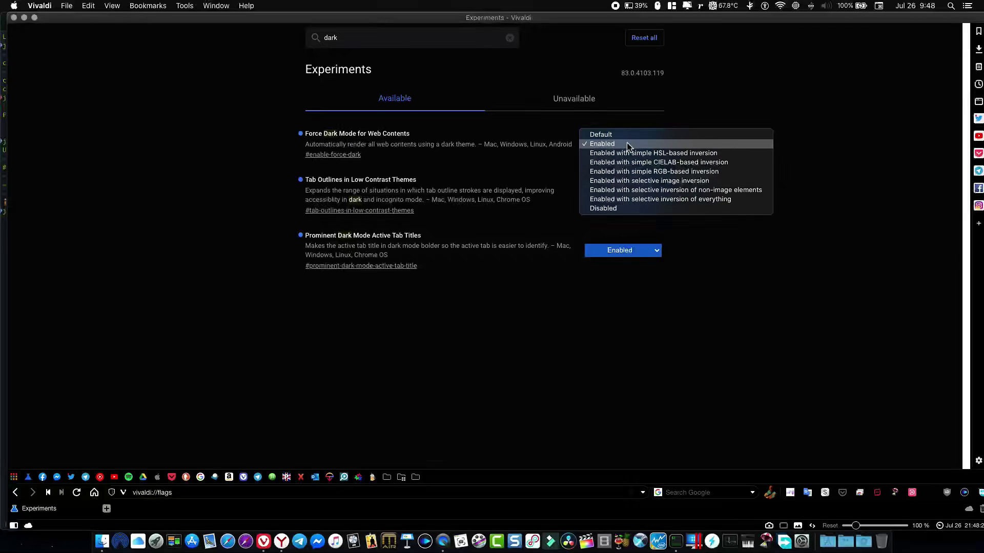
click(624, 146)
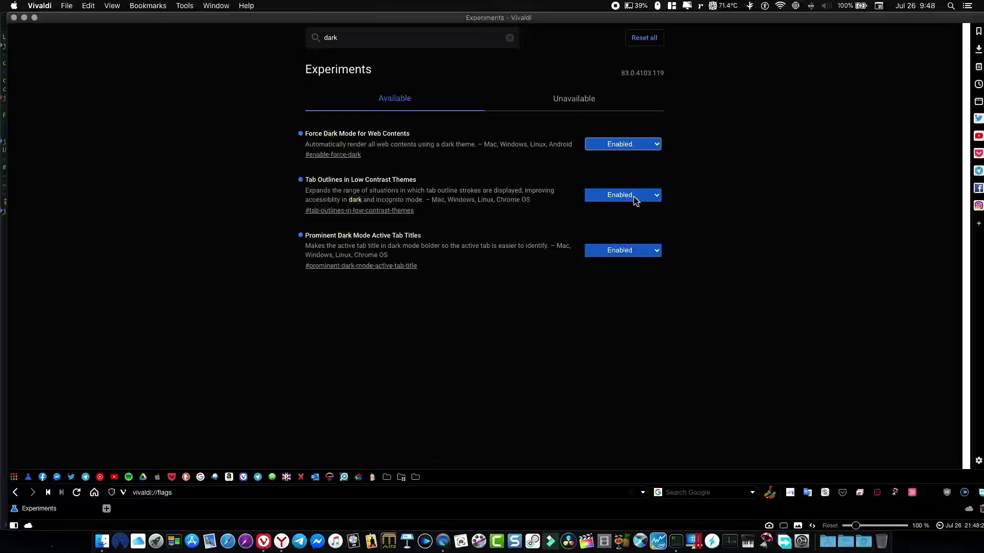
click(632, 196)
click(625, 195)
click(637, 251)
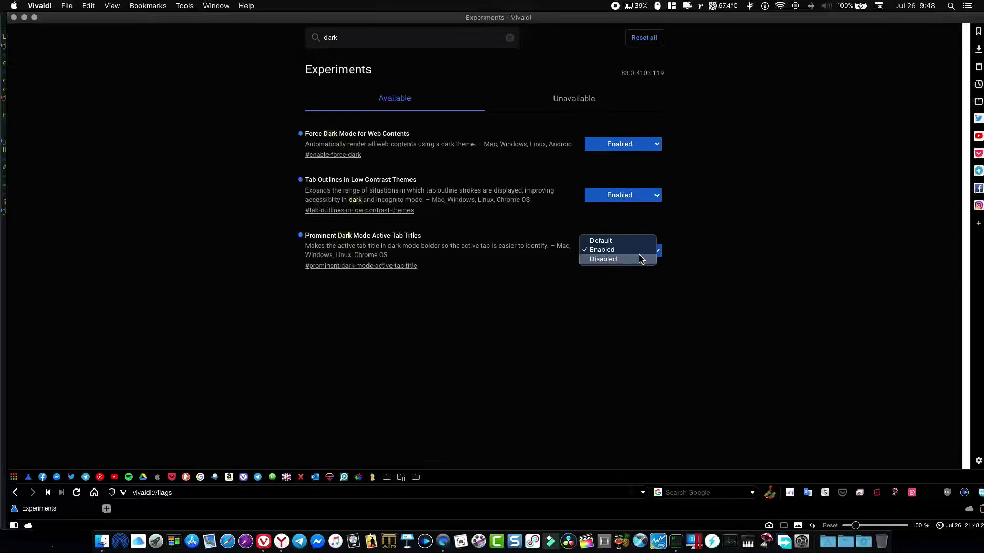
click(628, 251)
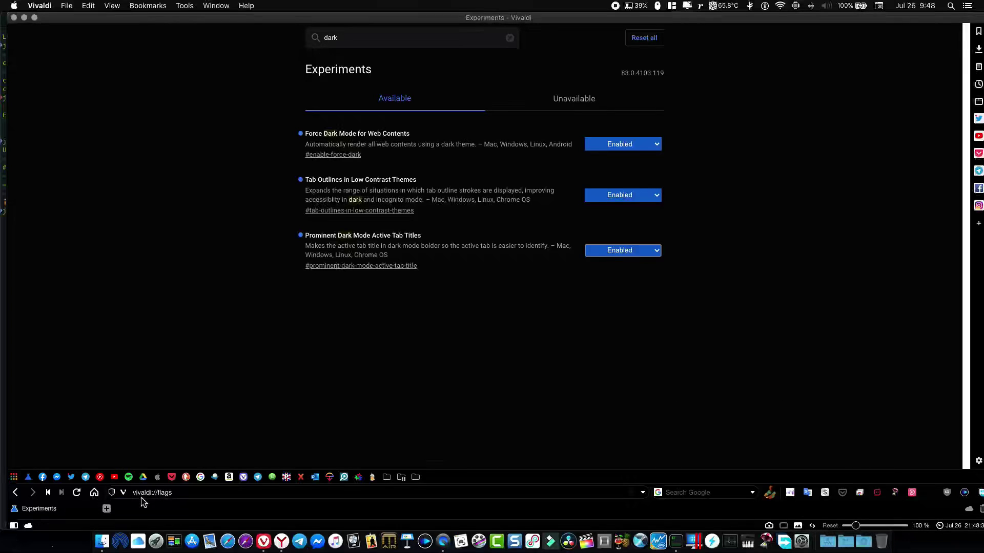
click(200, 477)
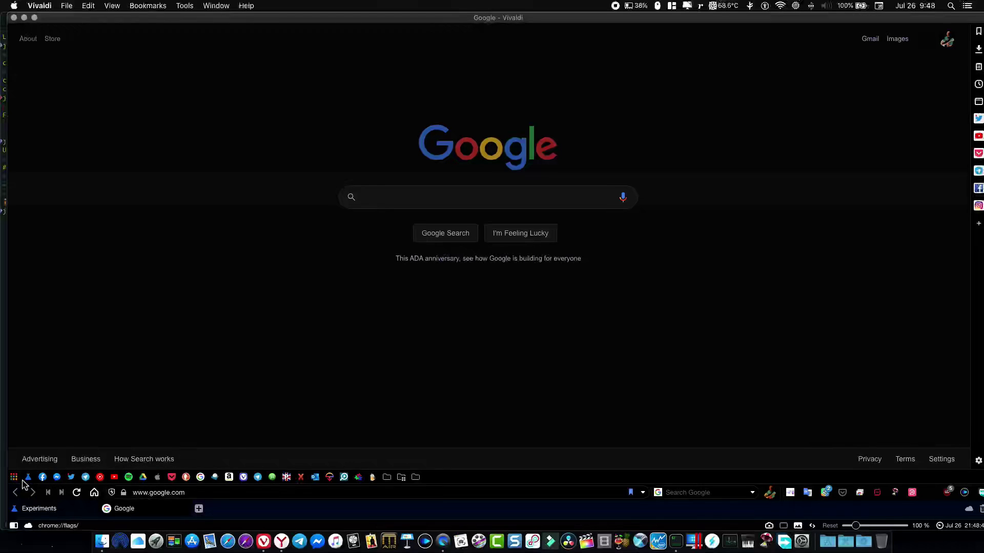
Step: Close Vivaldi and launch Google Chrome from Applications, approving the Gatekeeper open prompt
click(13, 17)
click(208, 245)
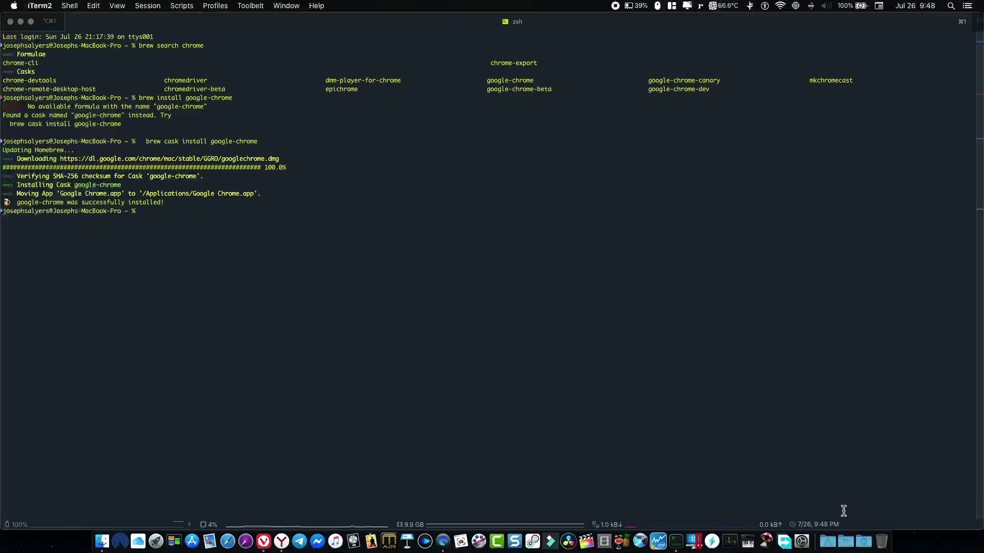
click(827, 543)
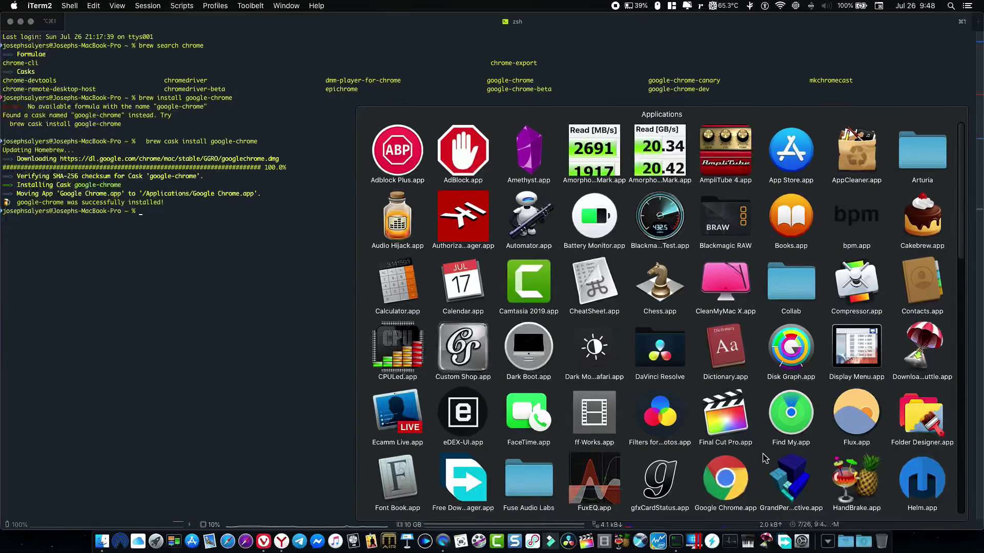
click(727, 477)
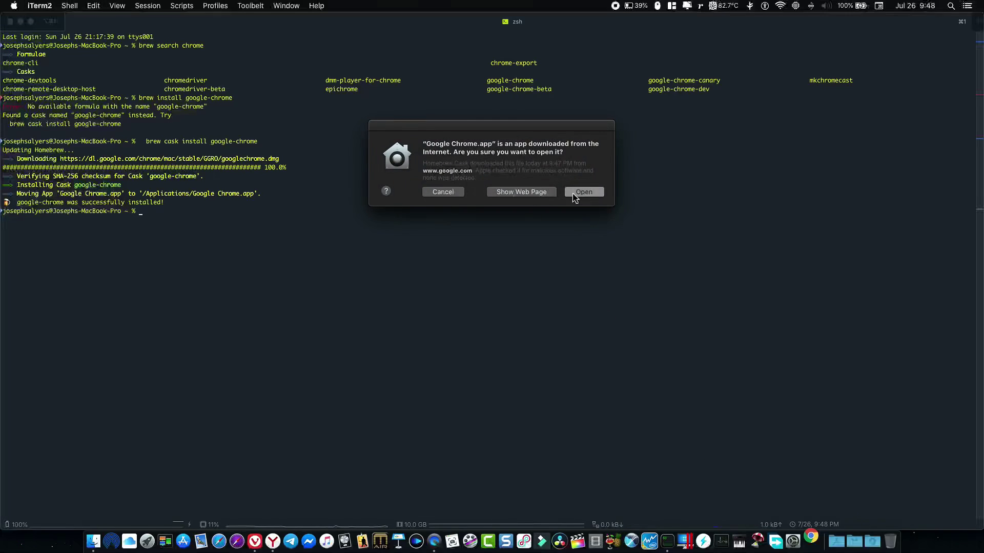
click(578, 198)
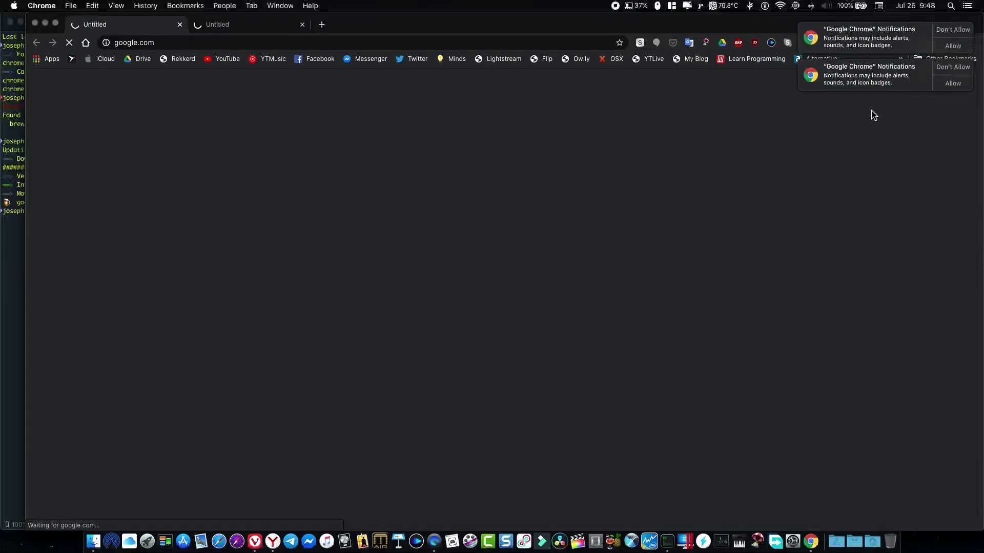
Step: Dismiss Chrome's notification alerts and close the extra SmoothScroll and manjaro.org tabs
click(951, 29)
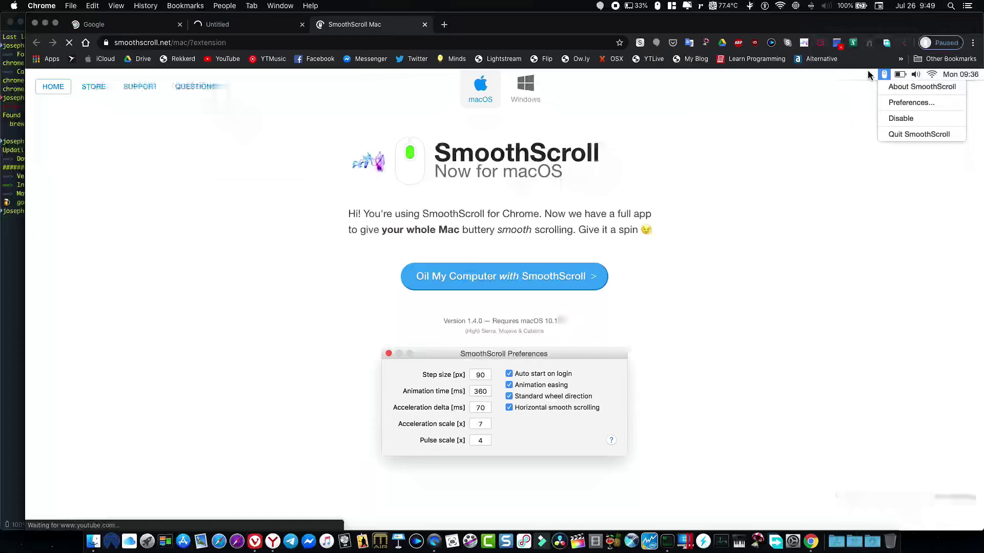
middle_click(375, 29)
middle_click(268, 28)
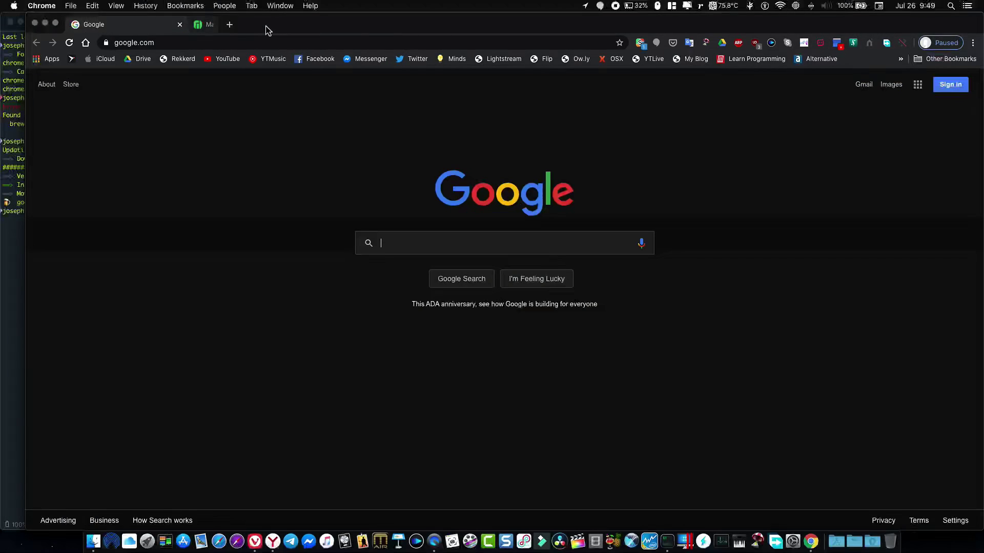
Step: On chrome://flags, set Force Dark Mode for Web Contents to Enabled and relaunch Chrome
click(456, 43)
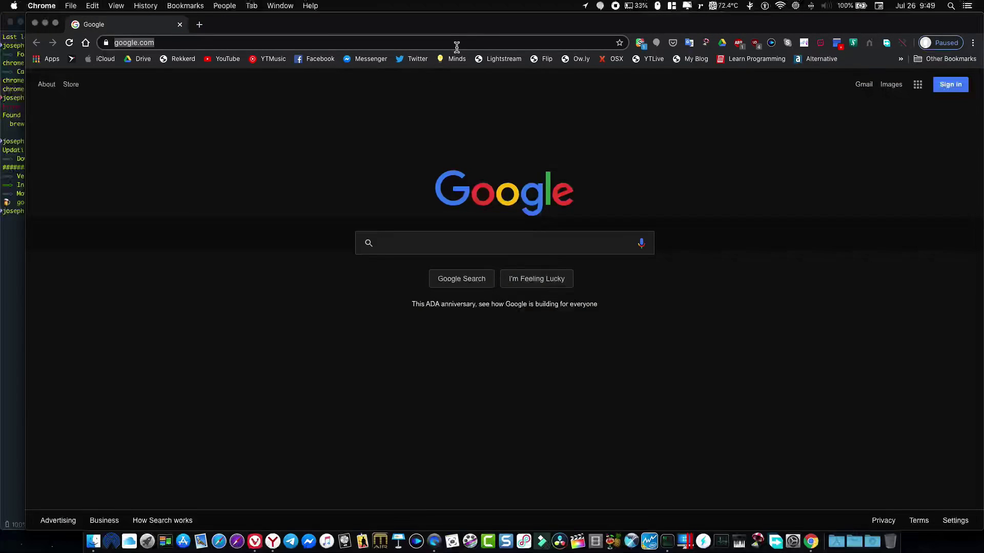
text(chrome)
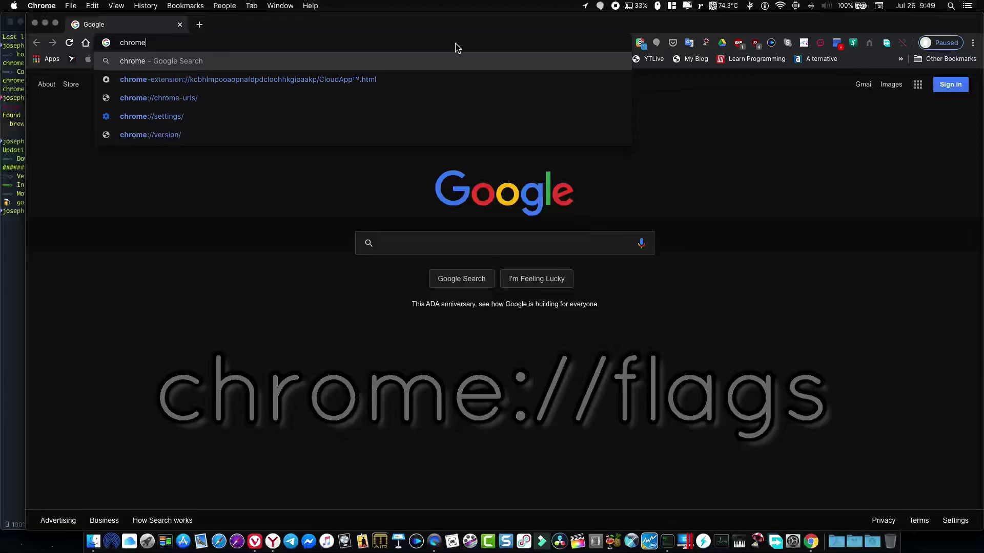
text(:)
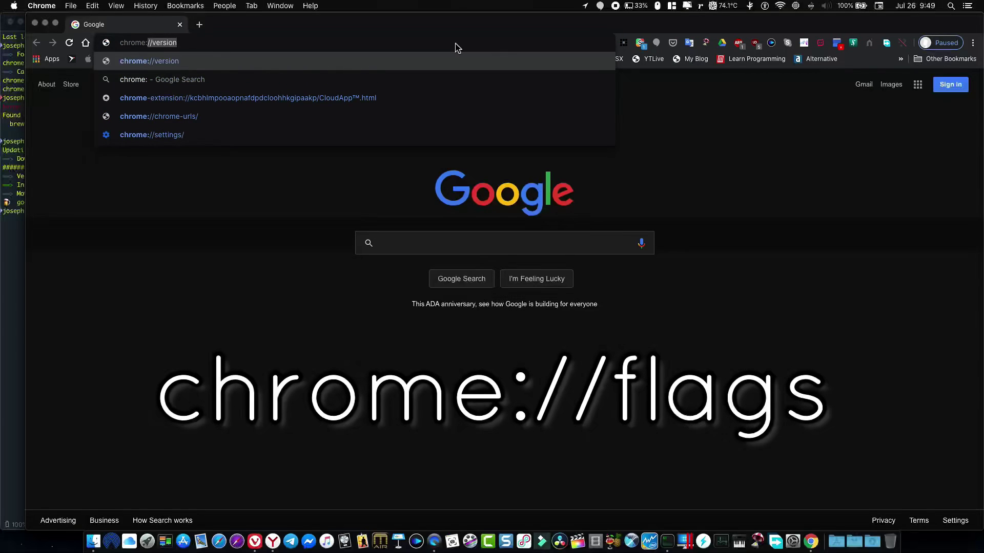
text(//)
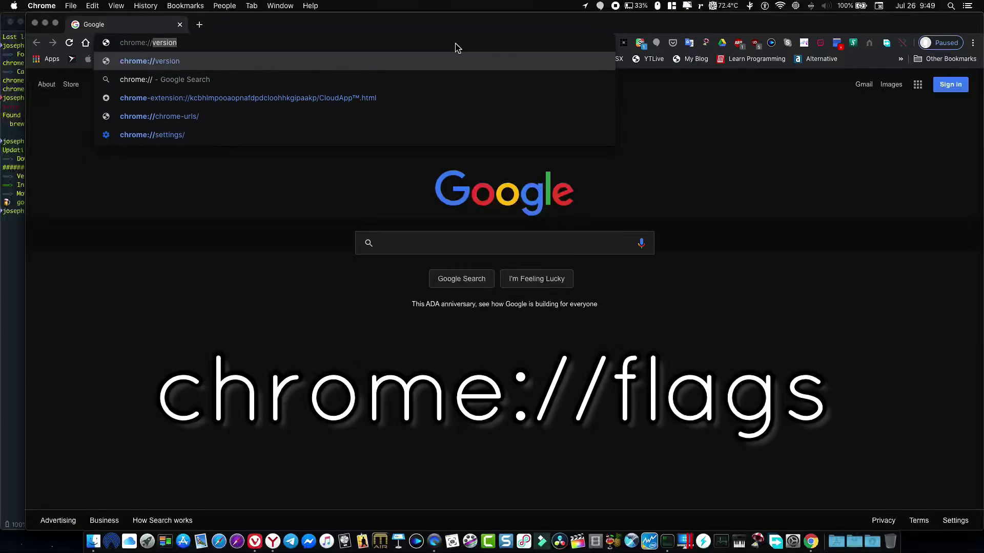
text(fla)
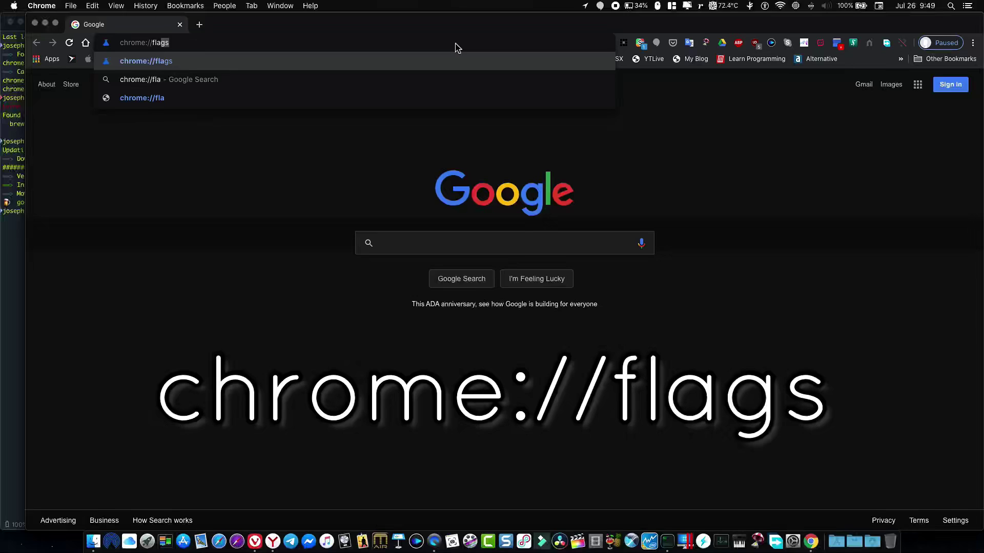
text(gs)
key(Return)
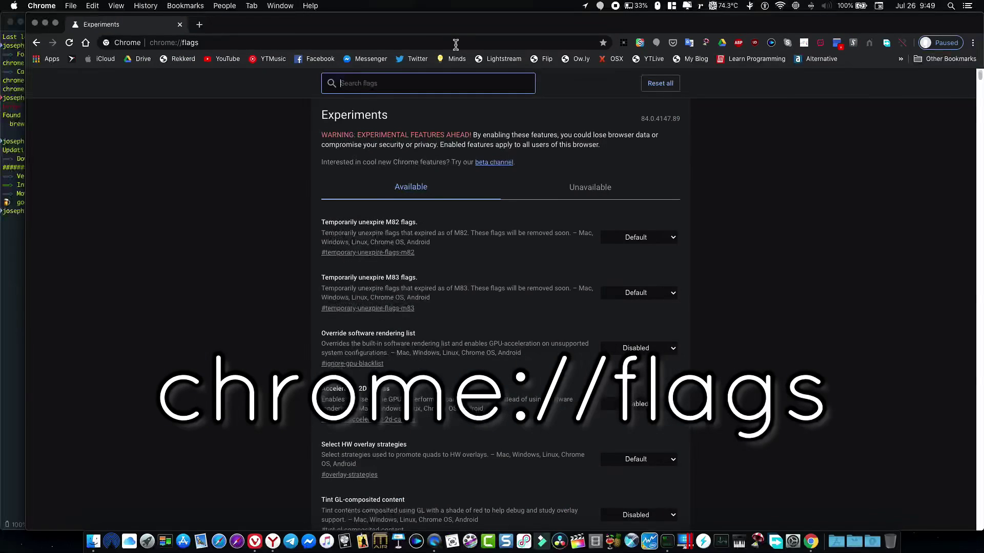
click(466, 77)
text(da)
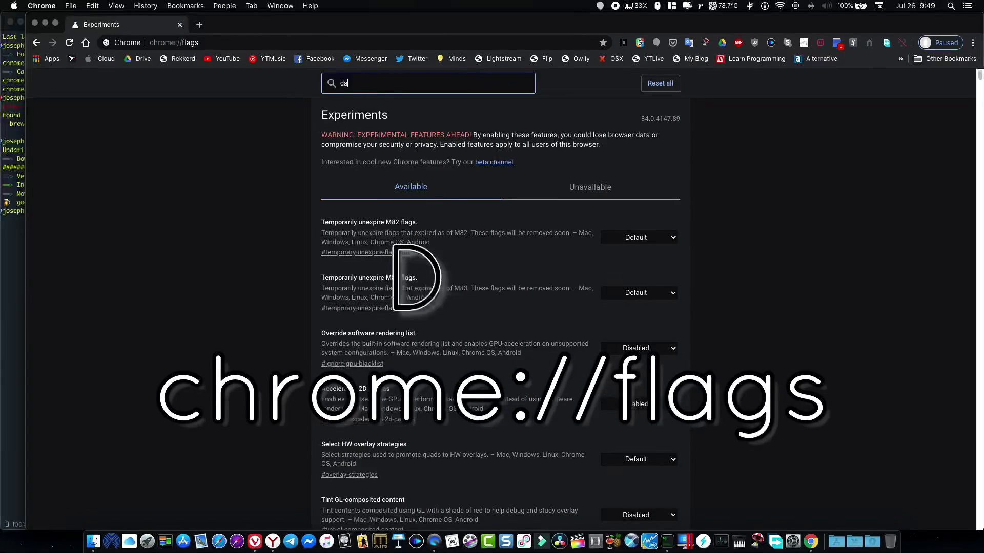
text(rk)
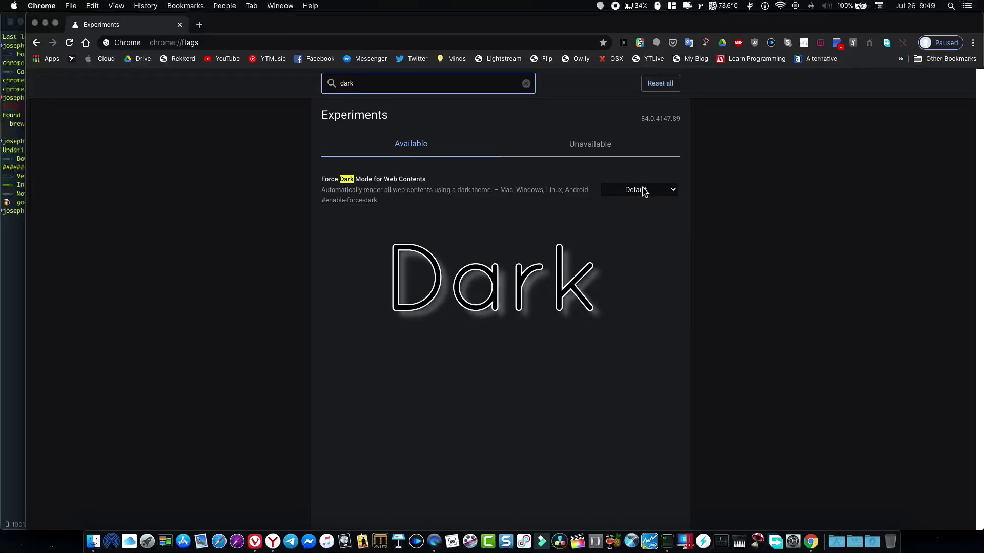
click(638, 190)
click(646, 199)
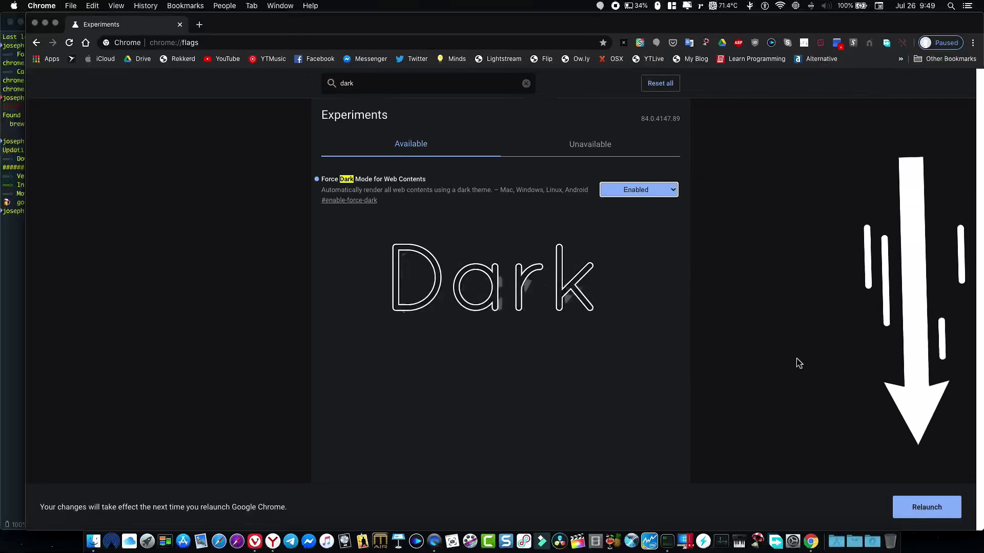
click(939, 508)
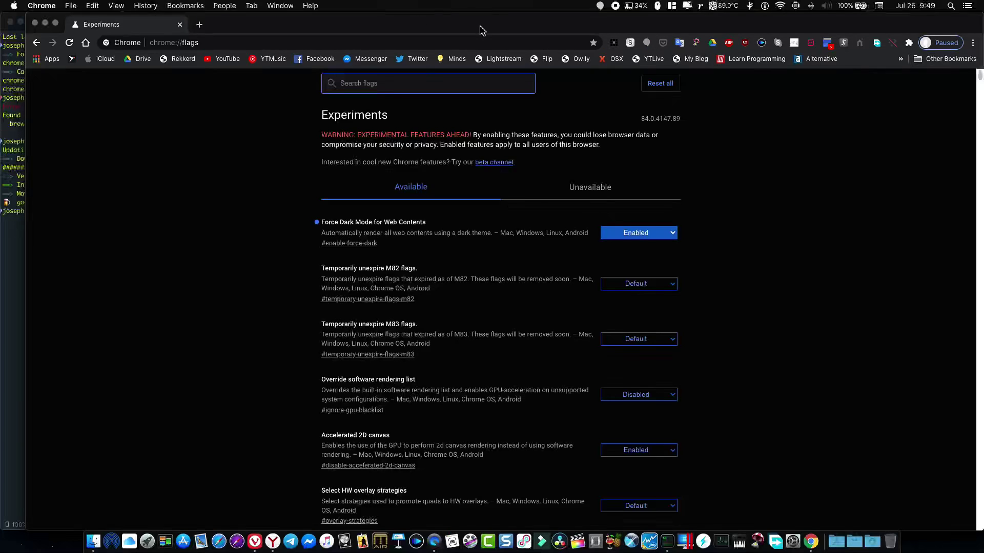
Step: Load the google.com homepage from the address bar suggestion
click(404, 41)
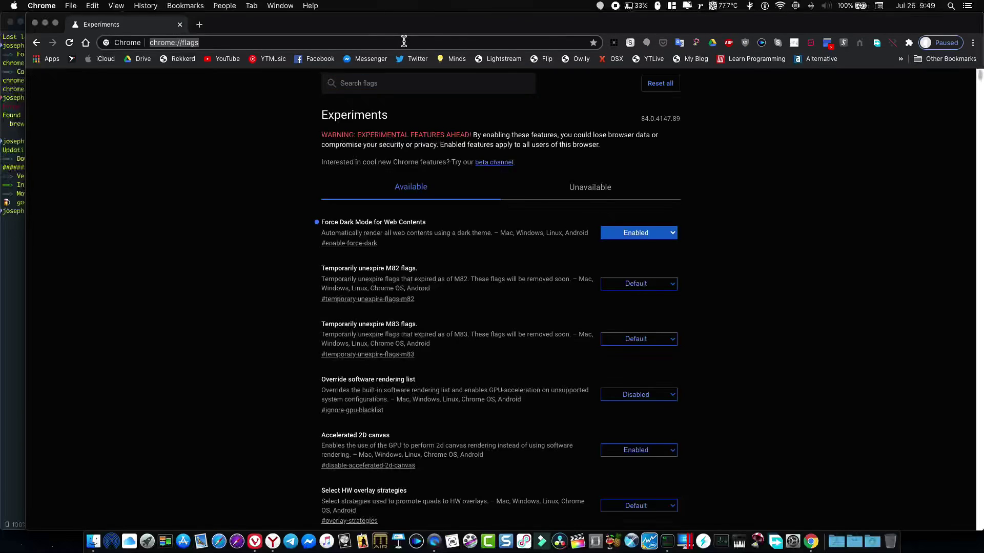
text(googl)
key(Escape)
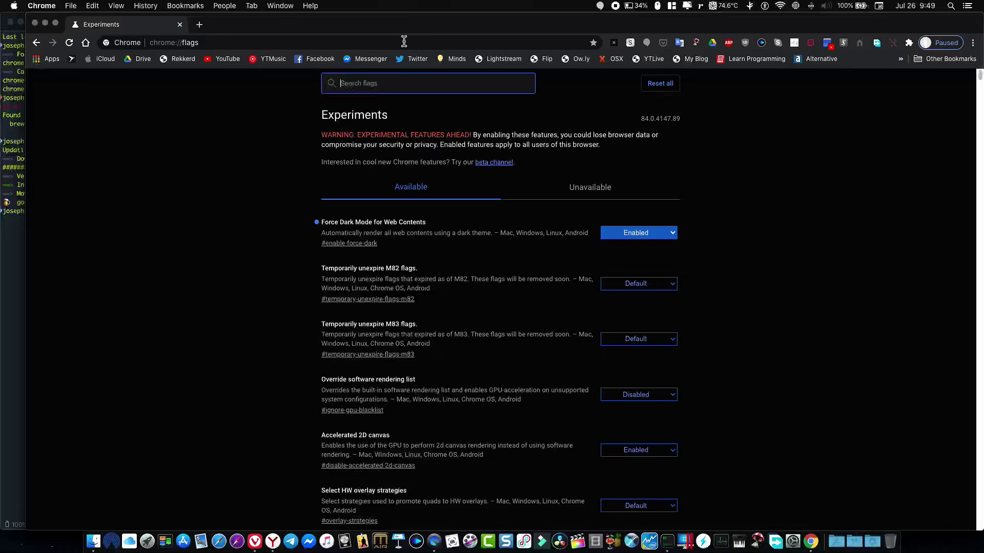
click(323, 43)
text(goo)
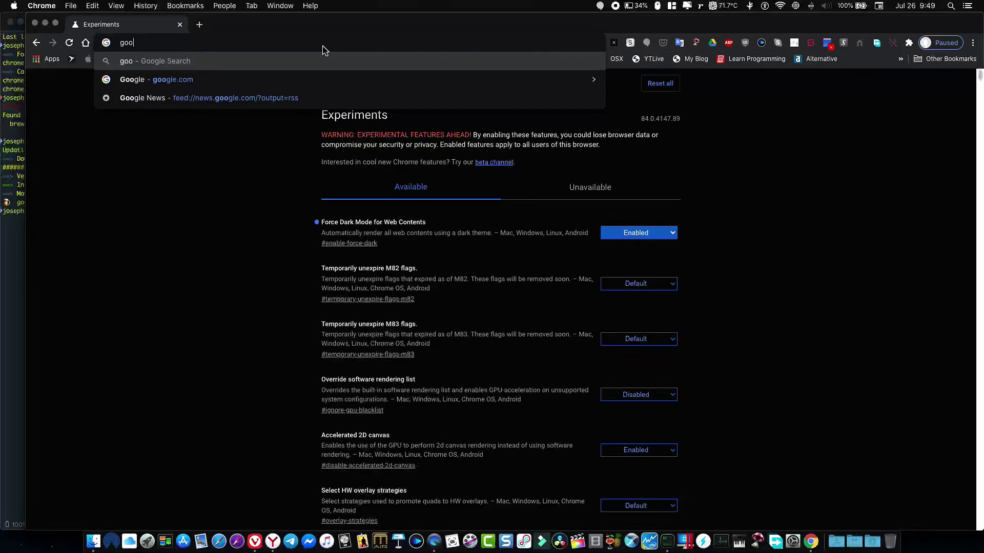
key(Down)
key(Return)
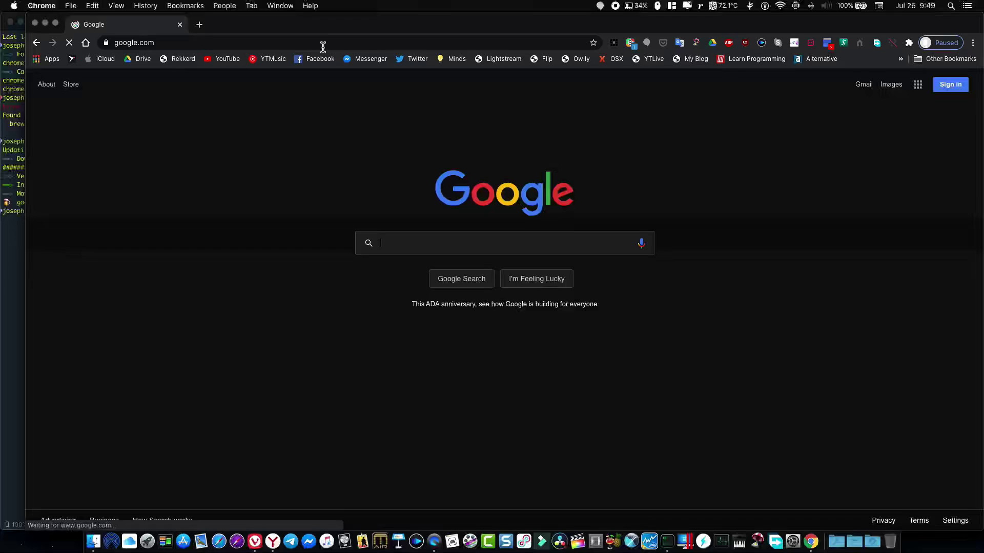
Step: Open YouTube from the Google apps grid, check its settings menu, and close the window
click(918, 85)
click(840, 173)
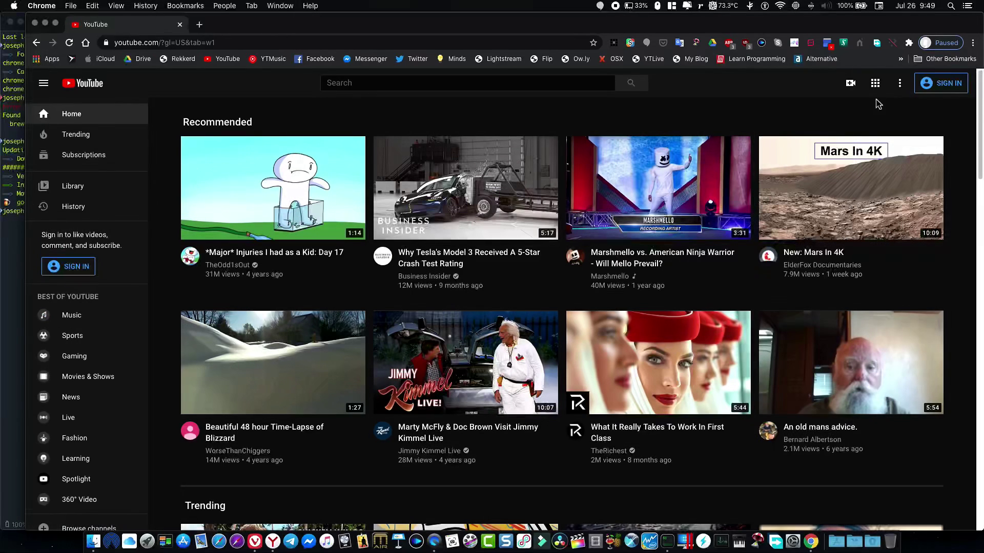
click(899, 84)
click(785, 89)
click(33, 23)
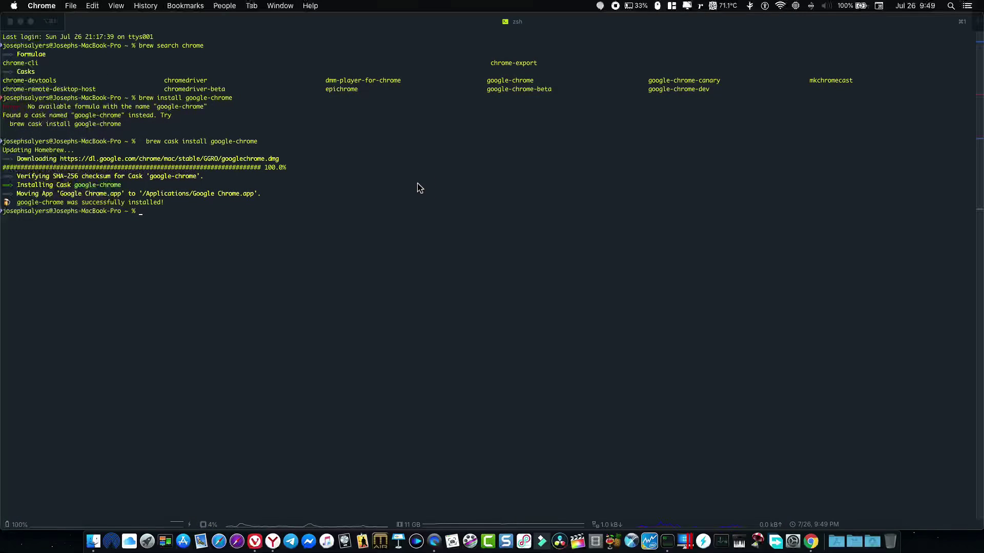
Step: Quit Chrome from the Dock, run 'brew cask zap google-chrome', and ignore the CleanMyMac notice
right_click(811, 542)
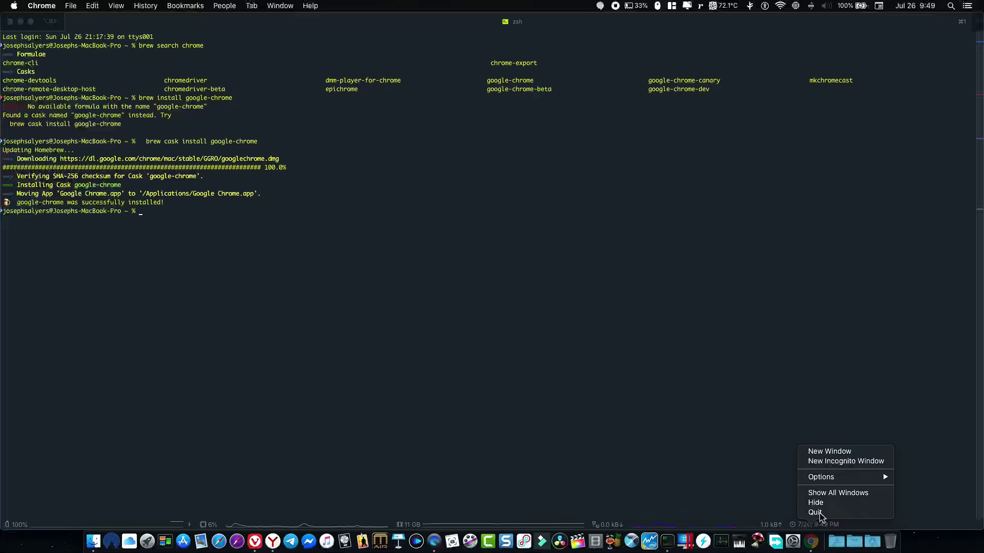
click(814, 513)
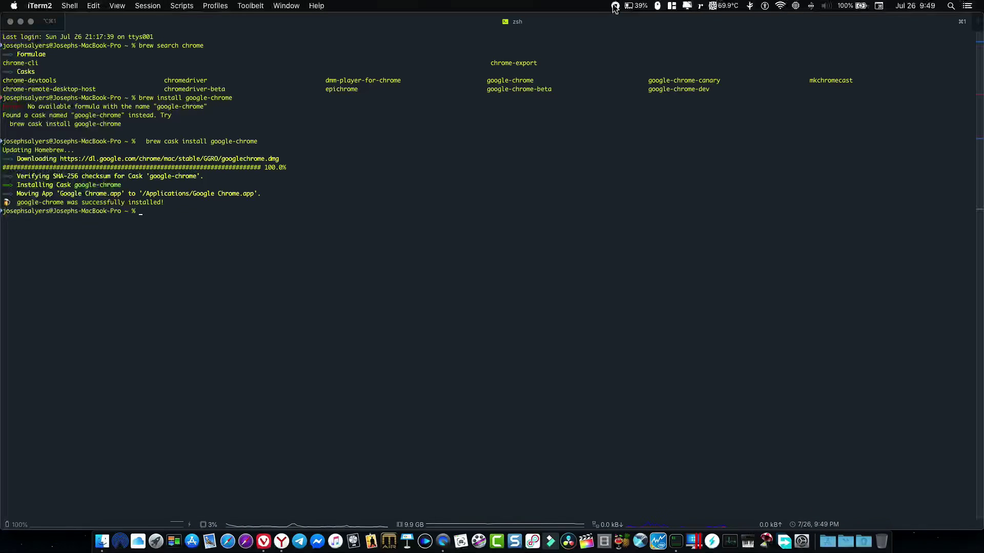
text(brew )
text(cas)
key(BackSpace)
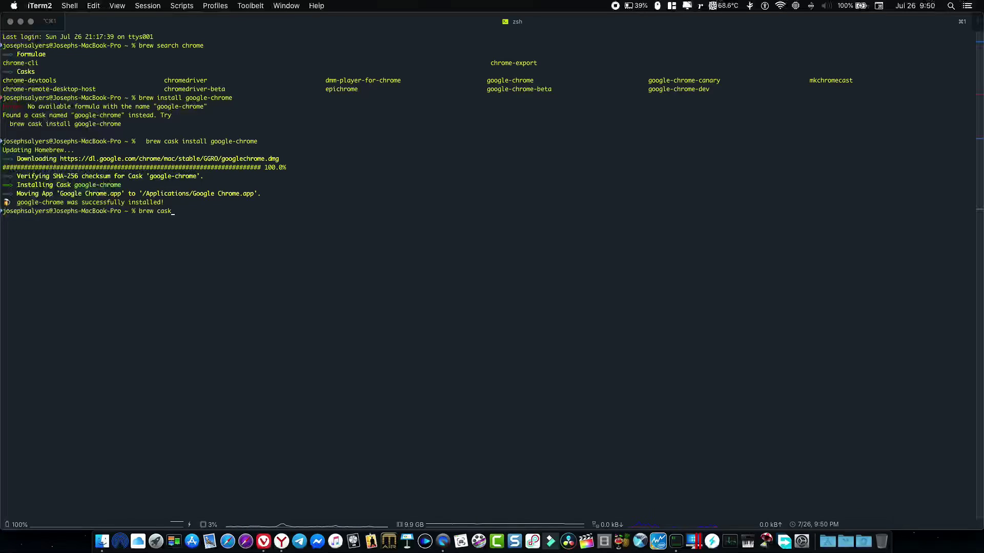
text(p g)
text(oogle-chrome)
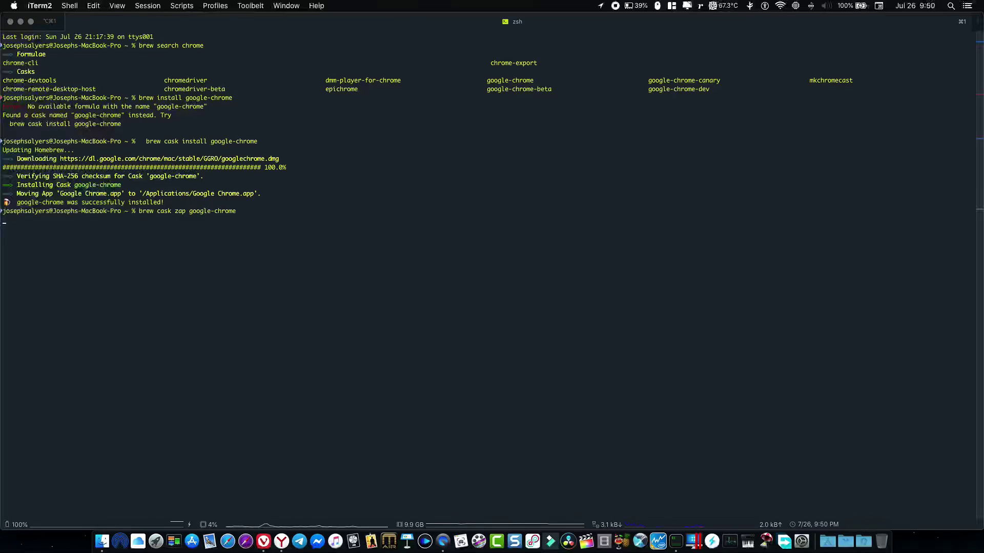
key(Return)
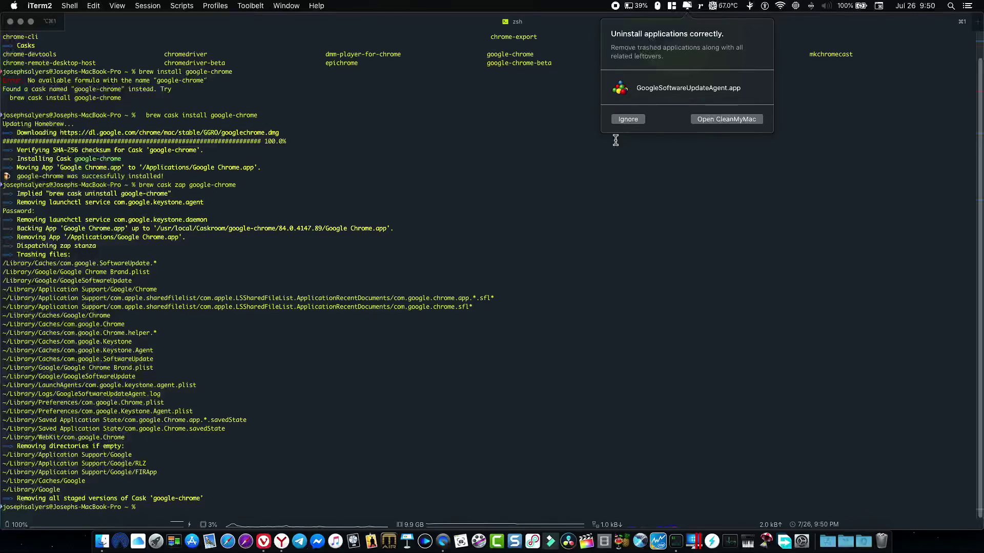
click(629, 121)
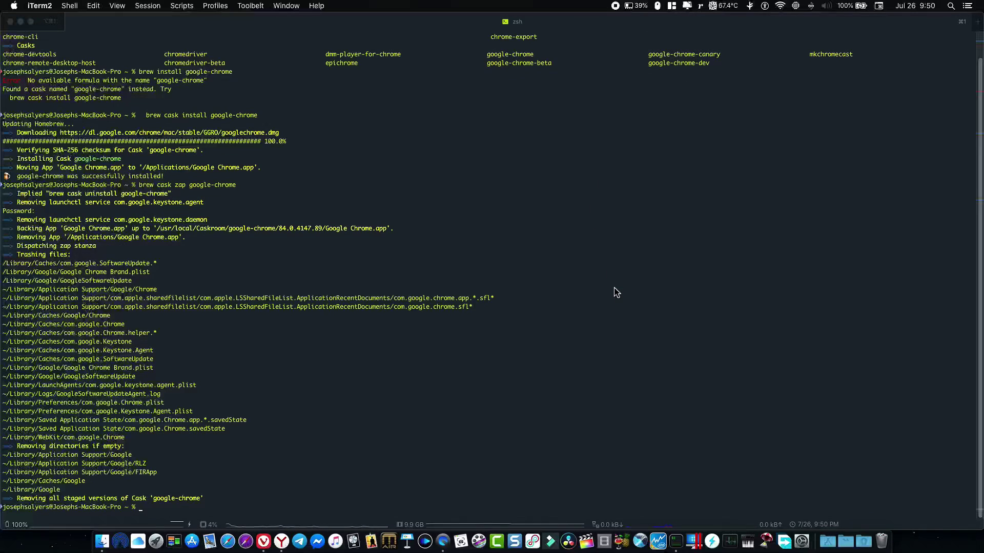